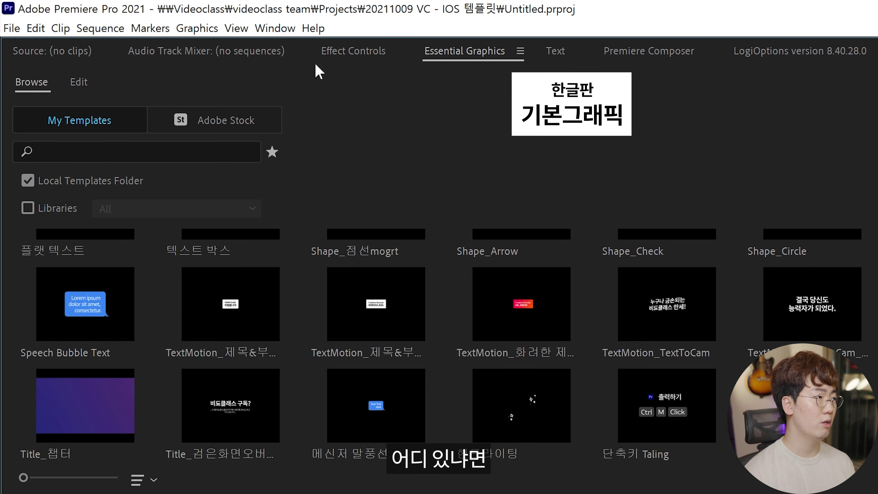
Step: Open Essential Graphics and import VIDEOCLASS iOS Popup_KR.mogrt from the file explorer into My Templates
click(274, 29)
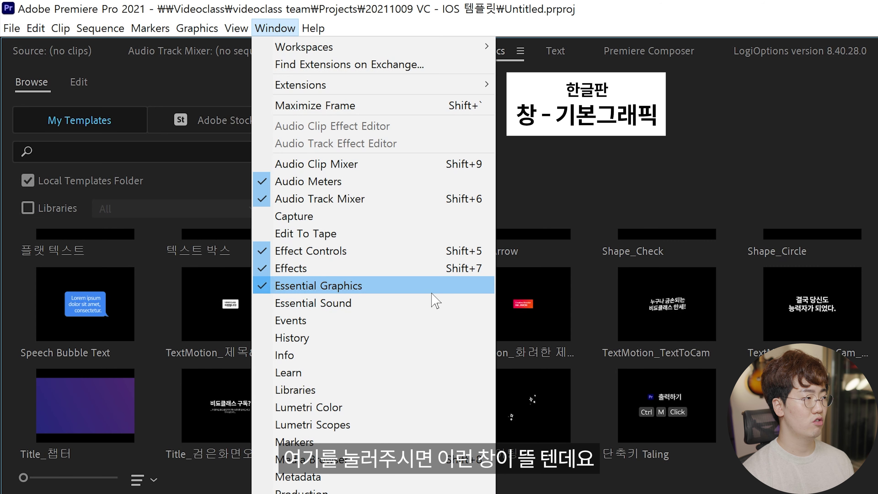
click(339, 286)
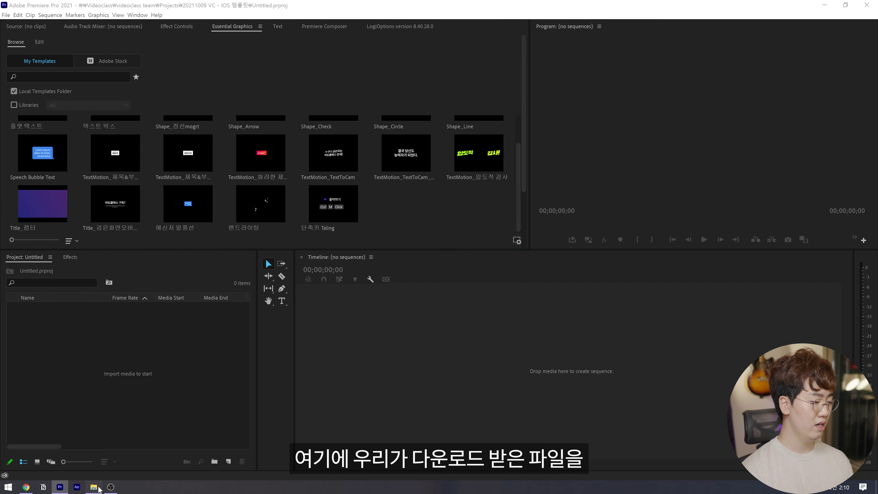
drag(184, 77, 377, 77)
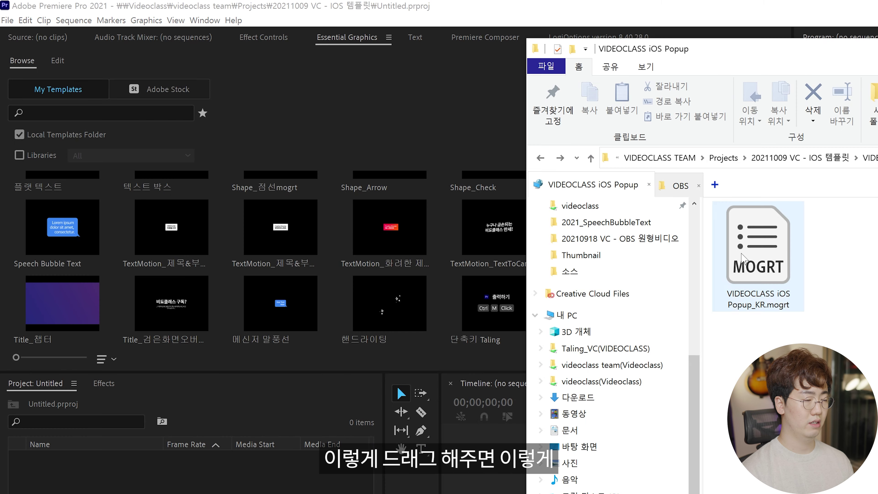
drag(745, 255, 441, 236)
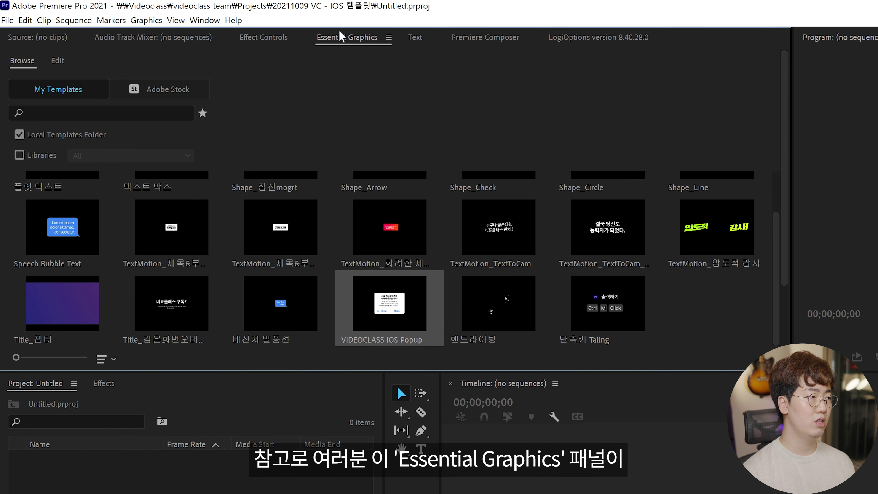
Step: Dock the Essential Graphics panel in its own full-height column, narrow it, and return it to the Source panel group
drag(342, 37, 826, 173)
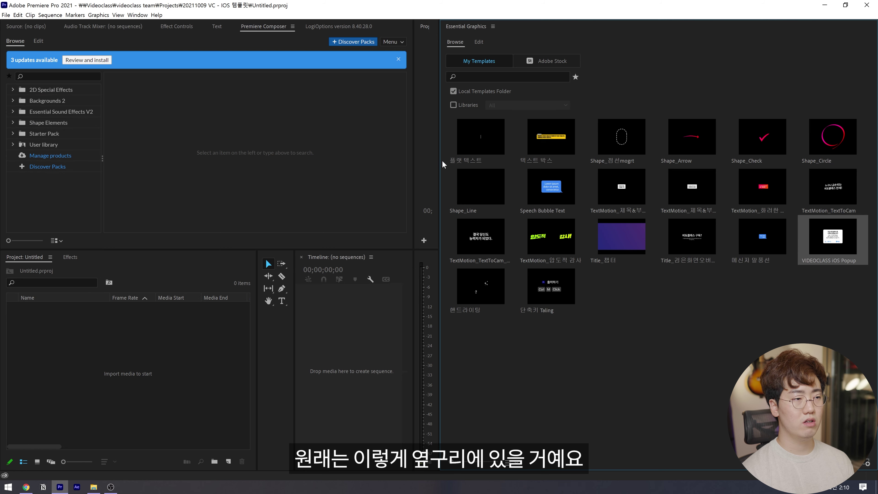
drag(439, 166, 736, 205)
drag(762, 26, 337, 99)
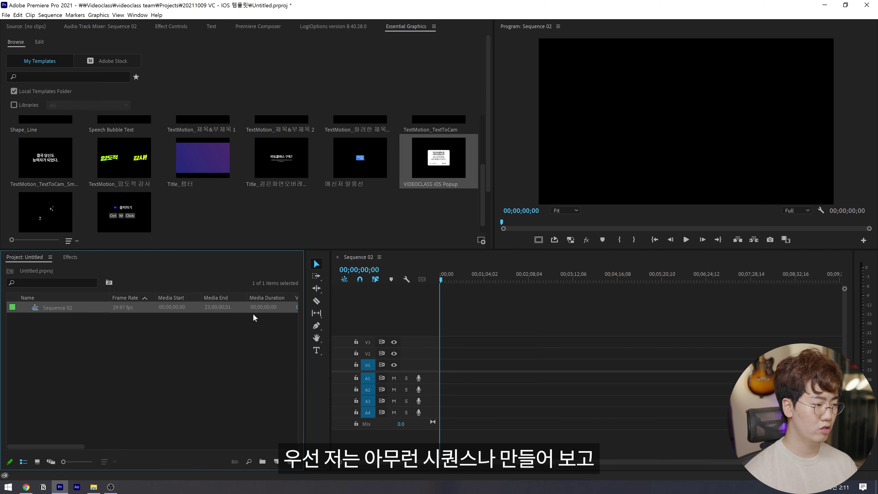
Step: Create a pink color matte (DAA5A5) and place it on track V1 at the start of Sequence 02
drag(546, 341, 440, 396)
drag(735, 341, 534, 383)
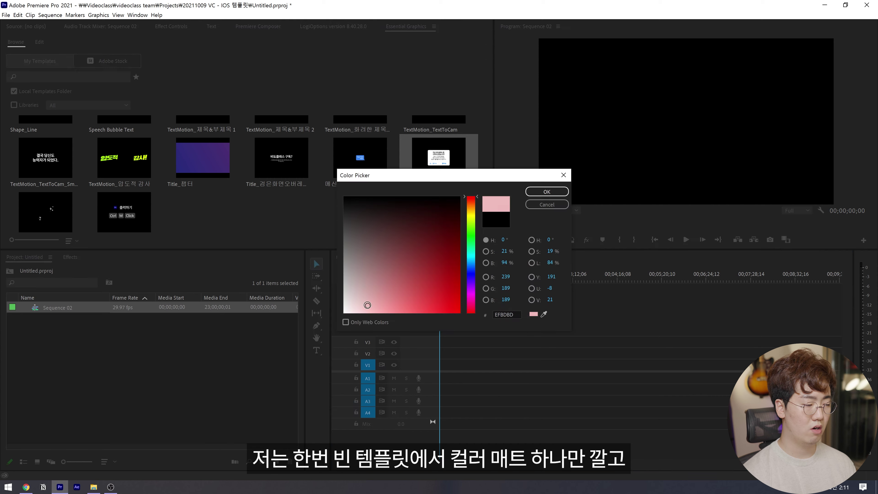
click(388, 298)
click(427, 280)
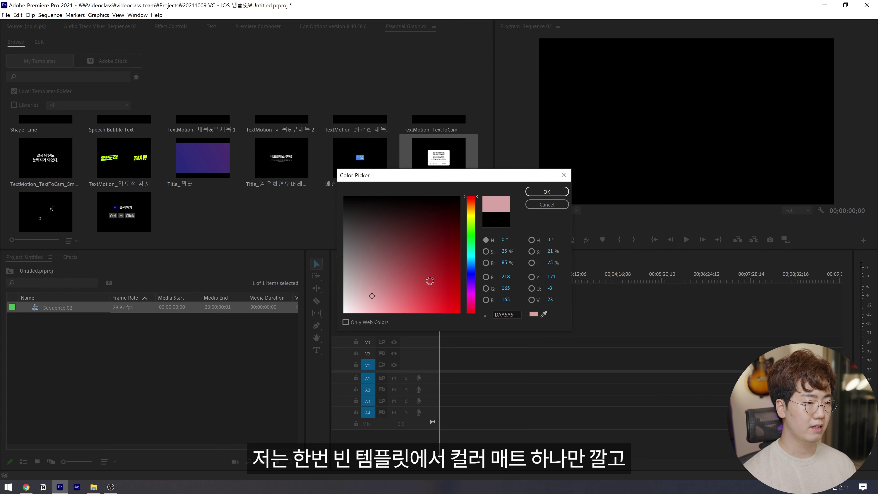
key(Return)
key(Return)
drag(55, 308, 449, 363)
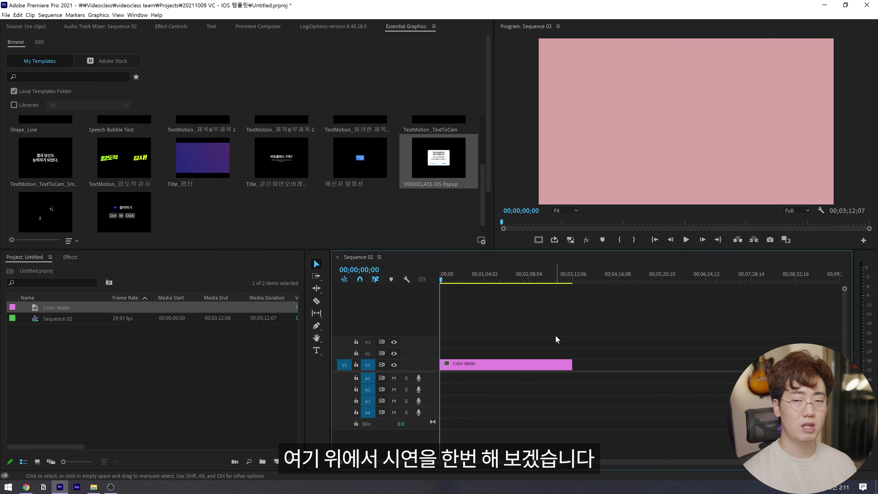
Step: Change the color matte on V1 to light blue (A5CCDA)
double_click(550, 364)
click(472, 239)
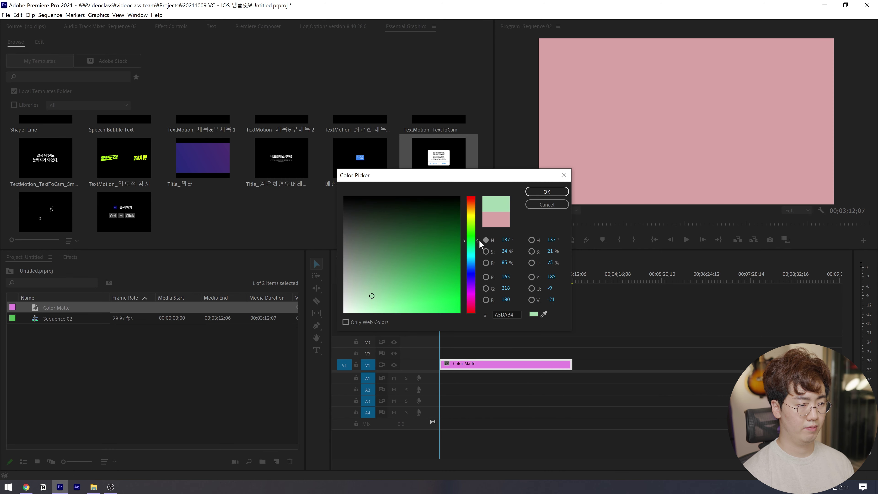
drag(479, 241, 485, 260)
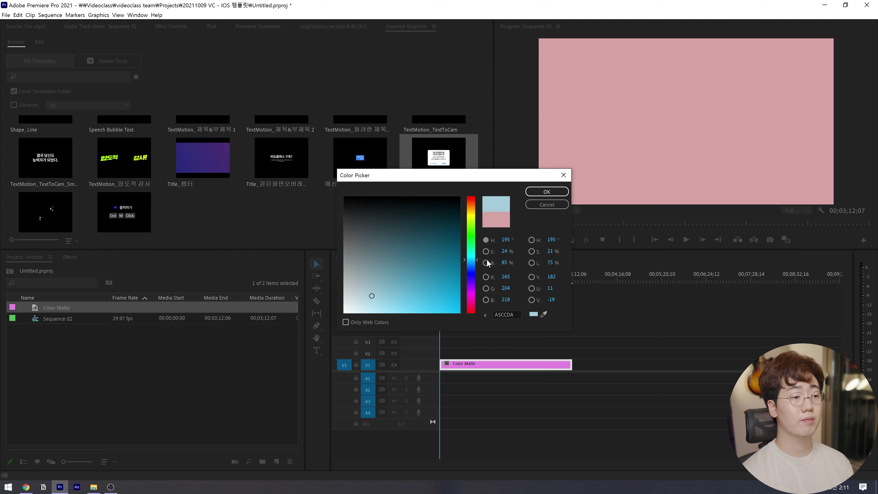
key(Return)
click(637, 369)
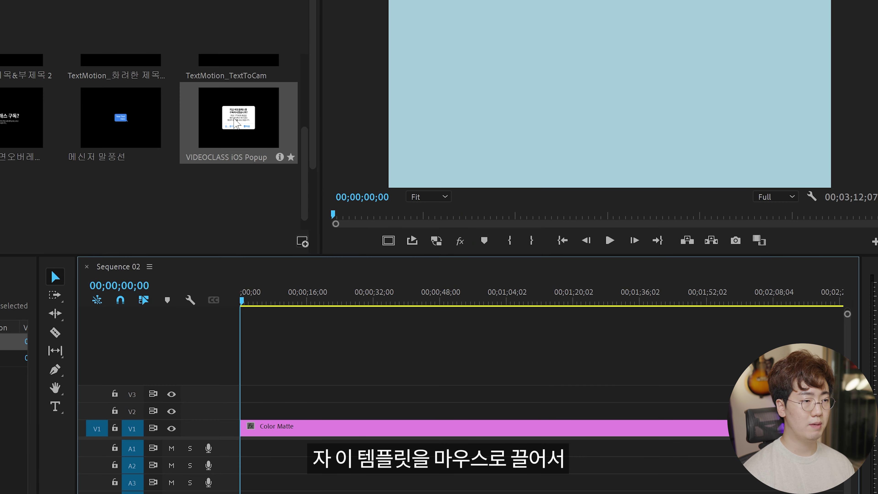
Step: Place the VIDEOCLASS iOS Popup template on track V3 at about 5 seconds and play back its animation
drag(236, 123, 264, 393)
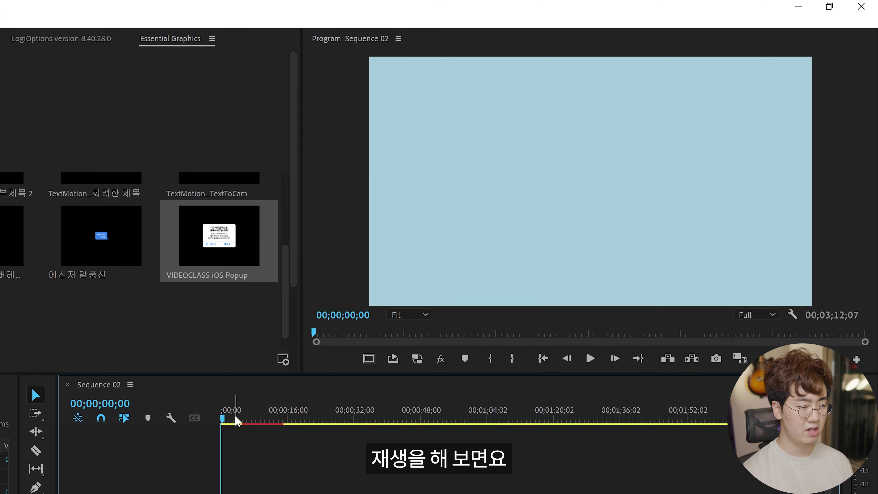
key(space)
key(equal)
key(equal)
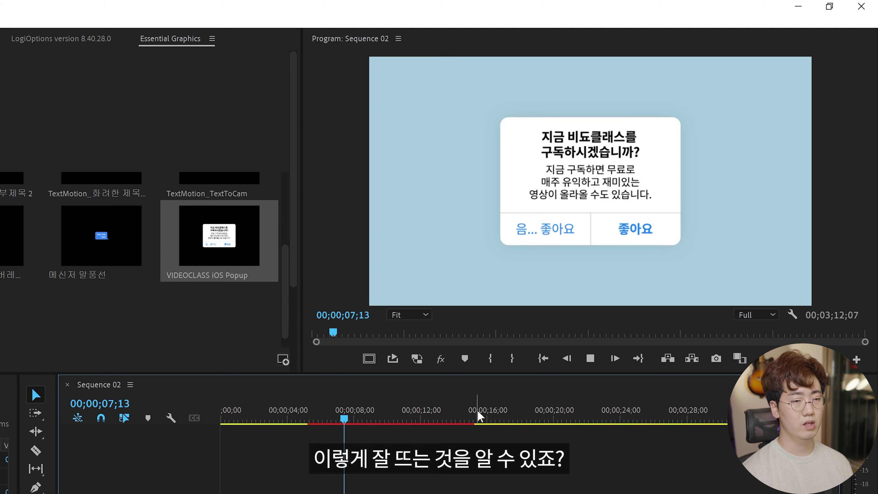
key(space)
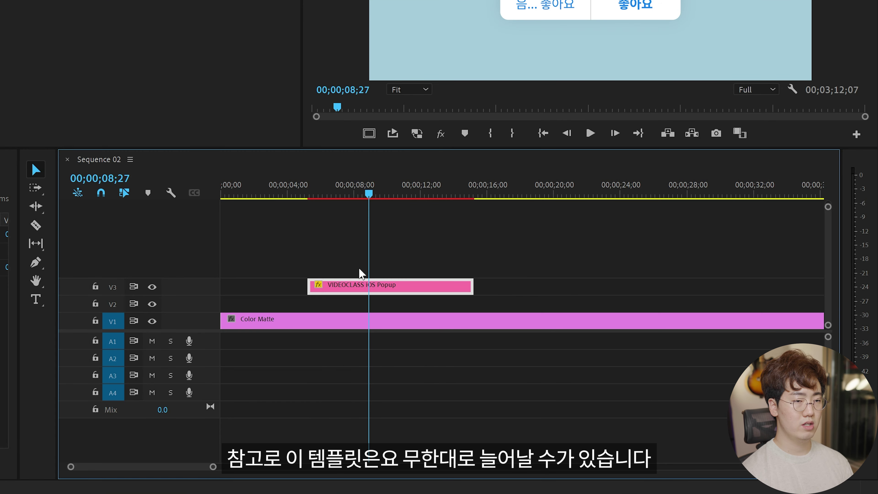
drag(371, 193, 308, 203)
drag(306, 425, 334, 428)
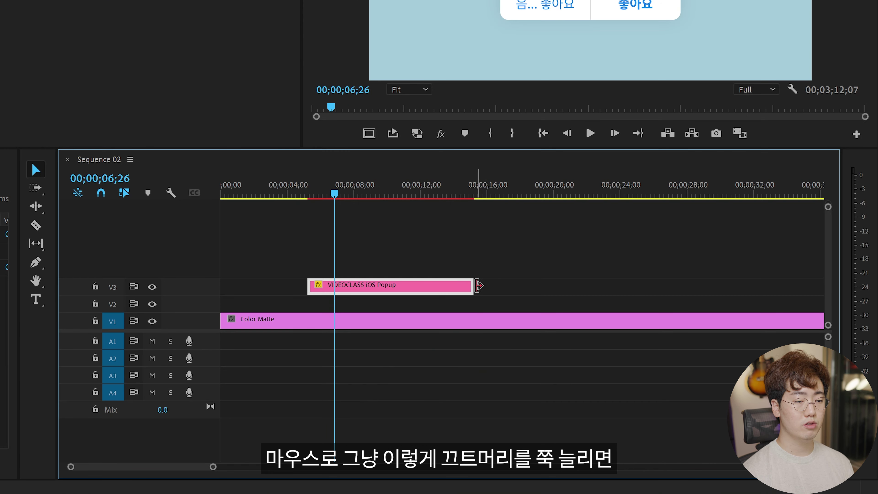
Step: Extend the end of the VIDEOCLASS iOS Popup clip to about 30 seconds and scrub through it
drag(470, 285, 728, 286)
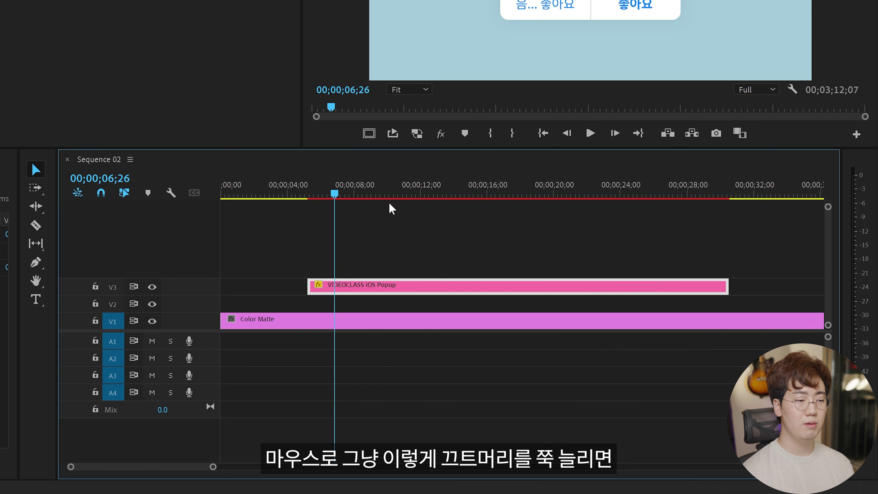
click(276, 193)
drag(281, 190, 656, 225)
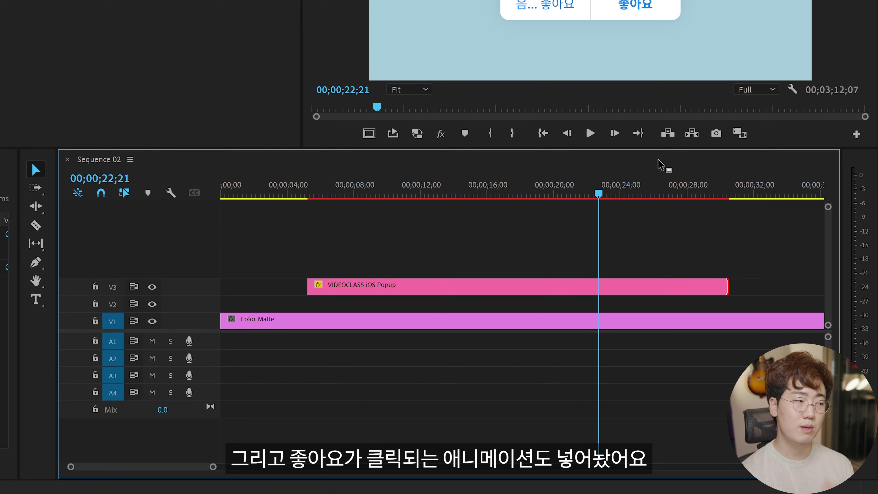
Step: Add a fade transition to the end of the popup clip and preview the clip's ending and opening
click(724, 290)
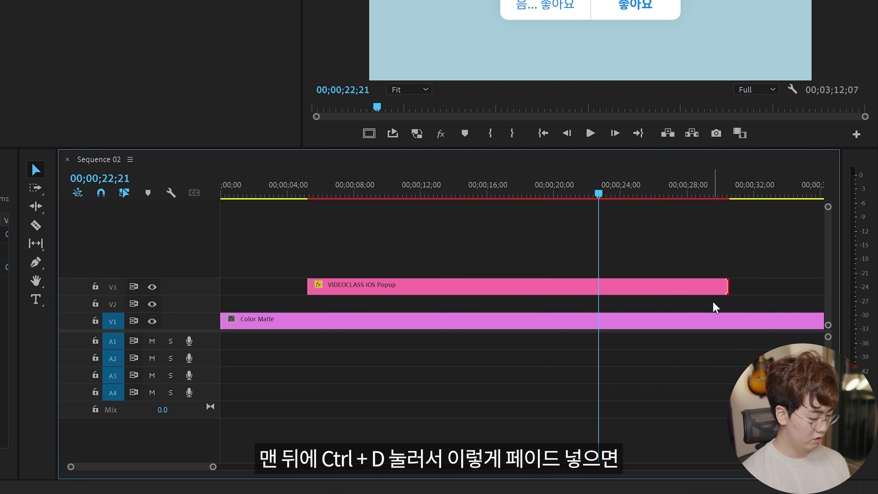
click(715, 193)
key(space)
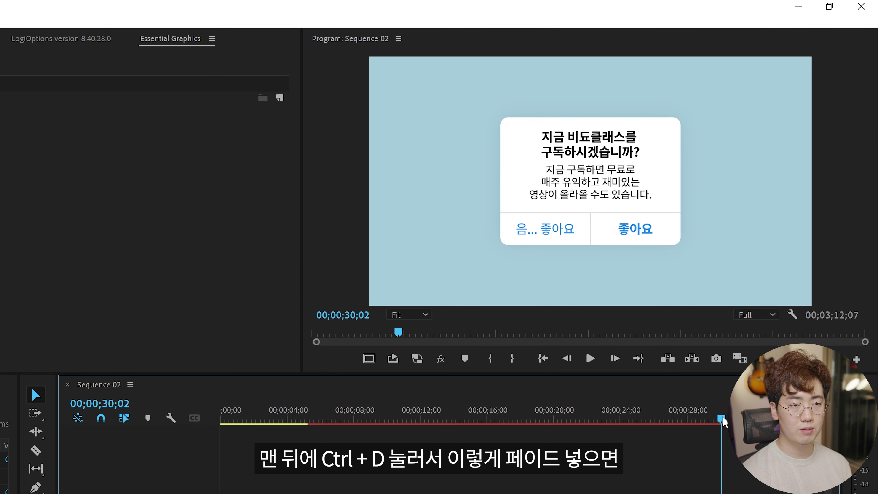
drag(718, 419, 373, 427)
key(Up)
key(space)
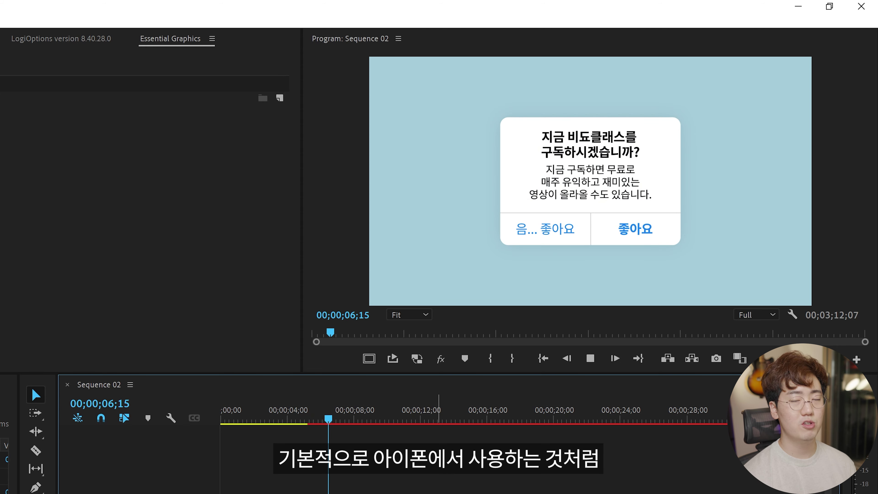
drag(311, 421, 317, 422)
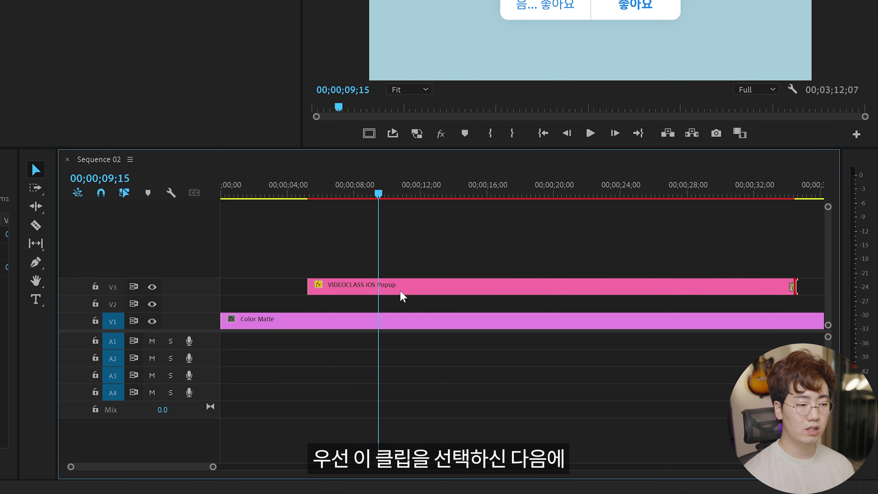
Step: Open the popup clip's editable properties and expand the 전체 조절 and 텍스트 조절 groups
click(557, 342)
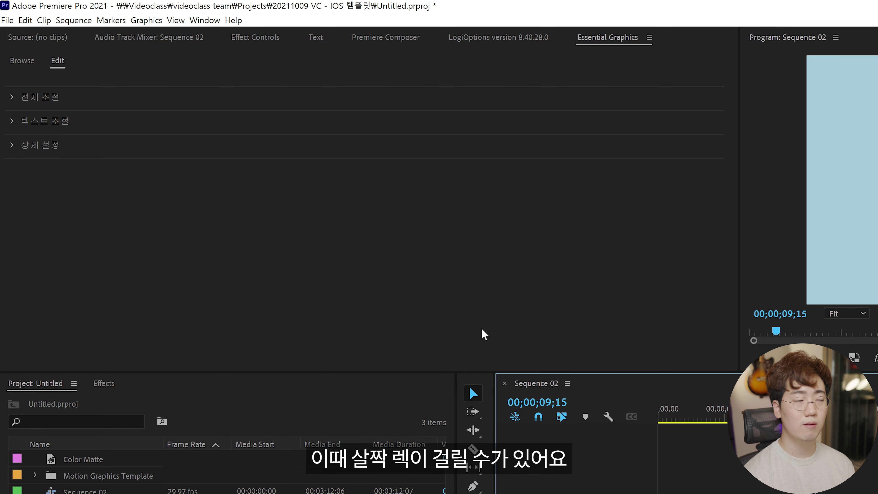
click(63, 62)
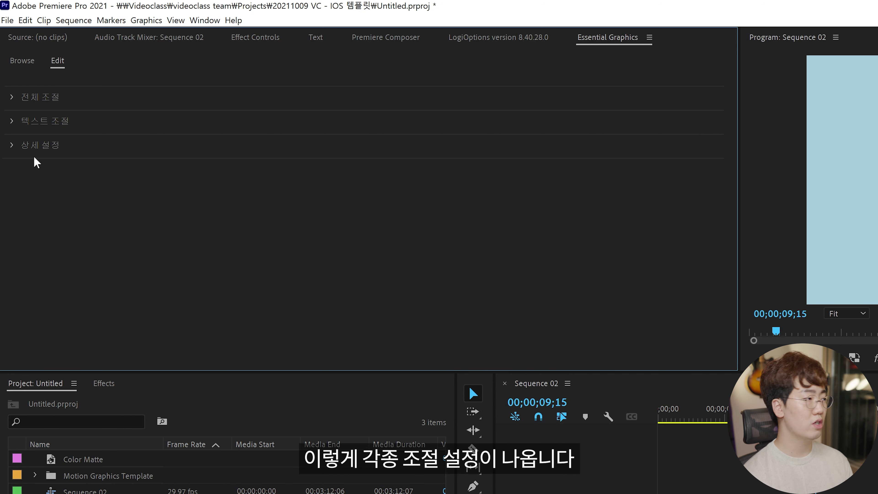
click(11, 98)
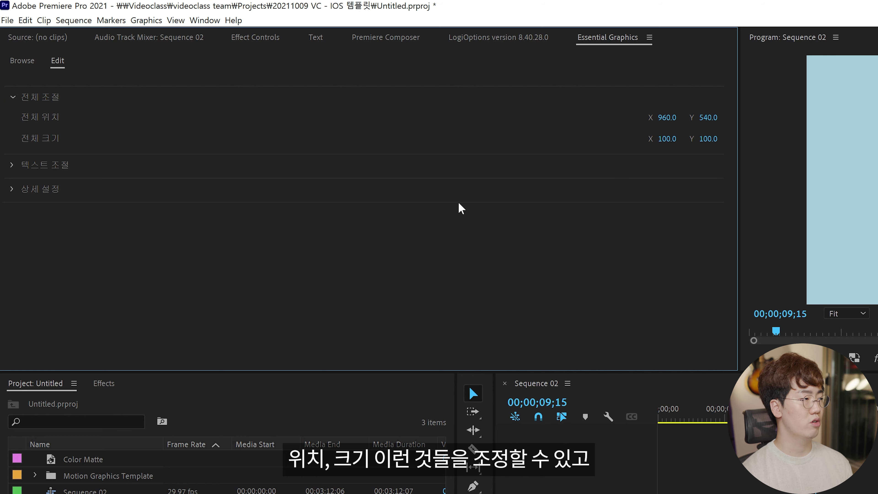
click(11, 165)
scroll(111, 116, down, 3)
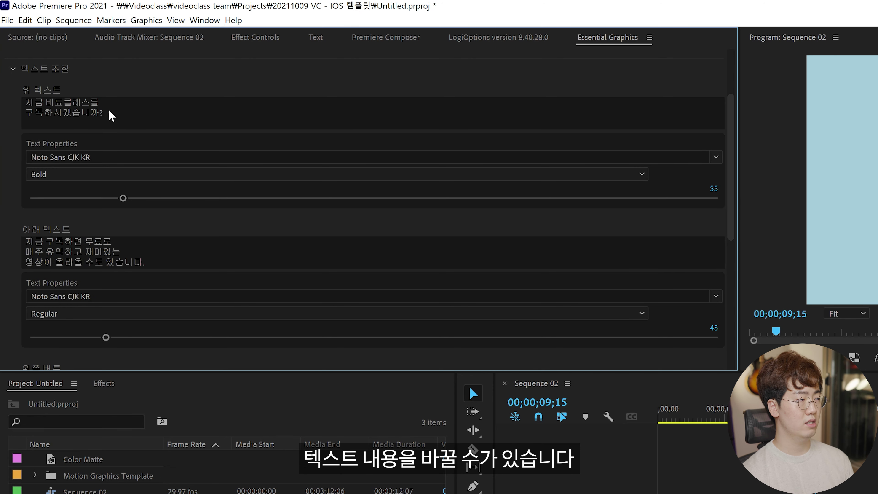
Step: Replace the popup's 위 텍스트 with the long placeholder line "ㄴㅇ라ㅓ홓ㅇ러ㅏㅗ어ㅏㅇ로하ㅓㅇ링ㄴㄹㄹ"
click(127, 105)
click(52, 86)
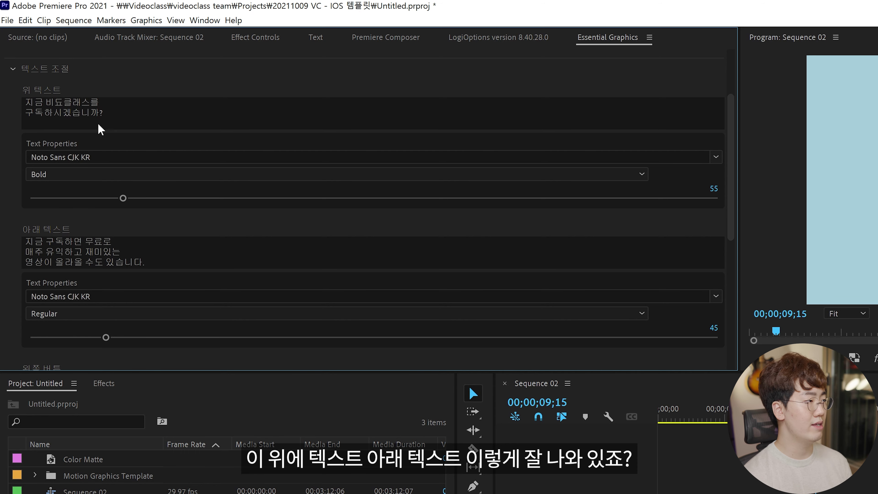
click(129, 119)
text(d)
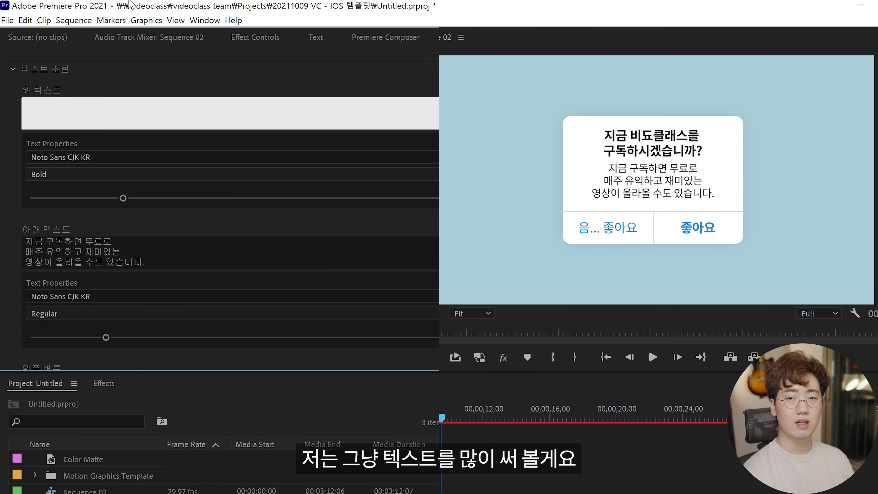
text(ㅓㅏㅇ로하ㅓㅇ링ㄴㄹㄹ)
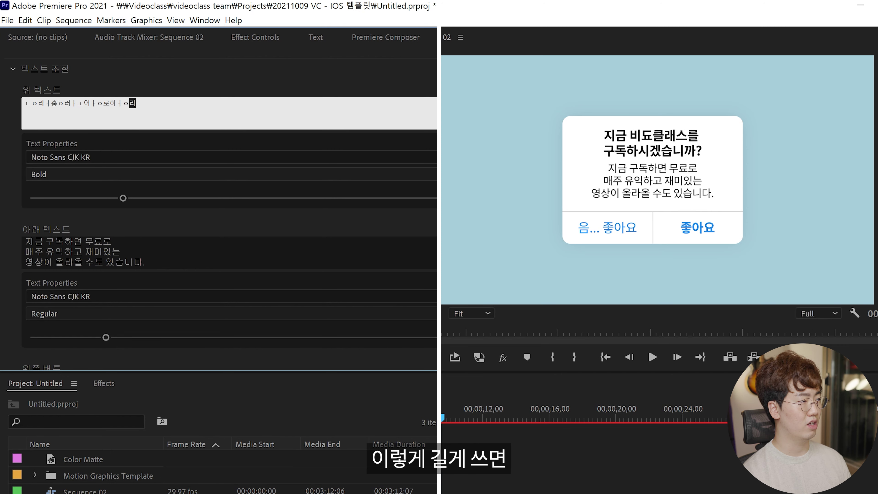
click(221, 74)
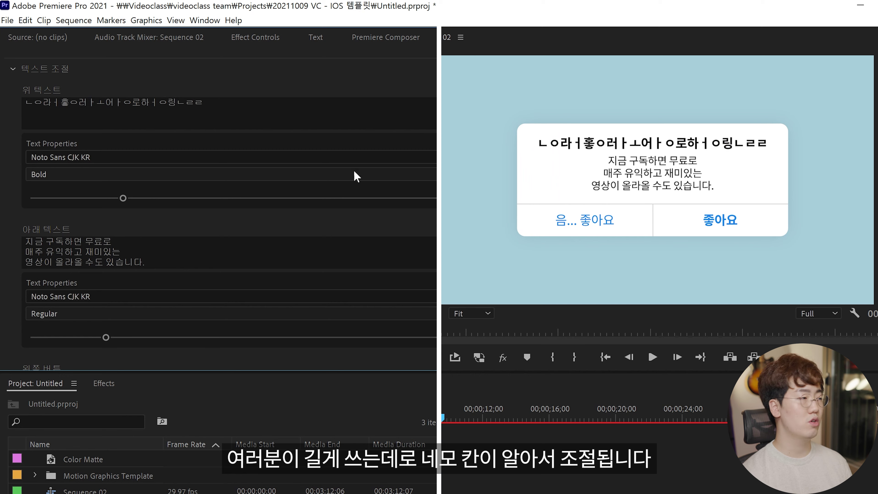
Step: Append three lines to the 위 텍스트: "ㄴㅇㅇㅁㅇㄴㄹㄹㅇㄴㅁ", "ㅁㅇㄹㅇㄴㅁㄹㄴㅇㅇㄴ" and "ㅁㄴㅇㄹㄹㄴㅁㅇㄻㄴㅇㄹ"
click(227, 111)
text(ㄴㅇㅇㅁㅇㄴㄹㄹㅇㄴㅁ)
key(Return)
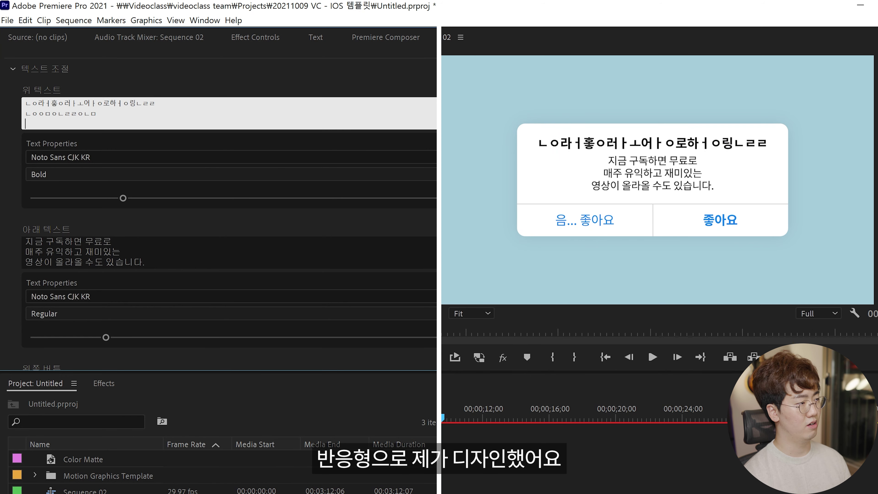
text(ㅁㅇㄹㅇㄴㅁㄹㄴㅇㅇㄴ)
key(Return)
text(ㅁㄴㅇㄹㄹㄴㅁㅇㄹㅁㄴㅇㄹ)
click(262, 93)
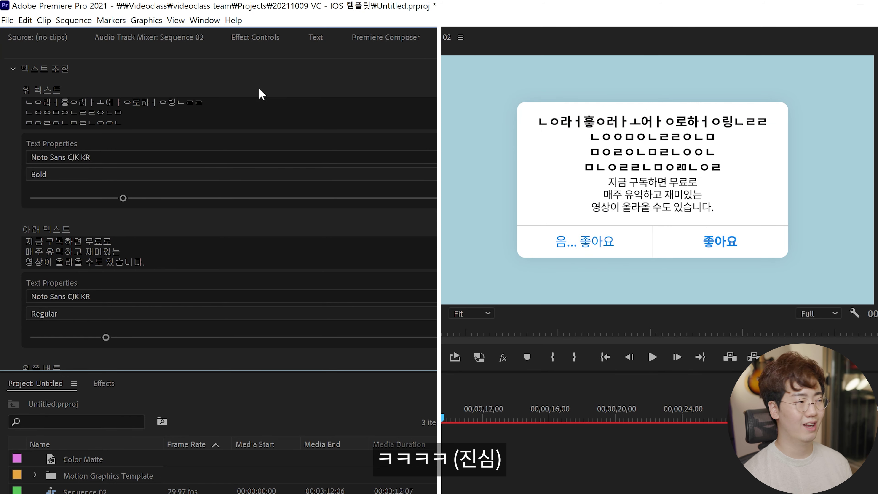
click(128, 118)
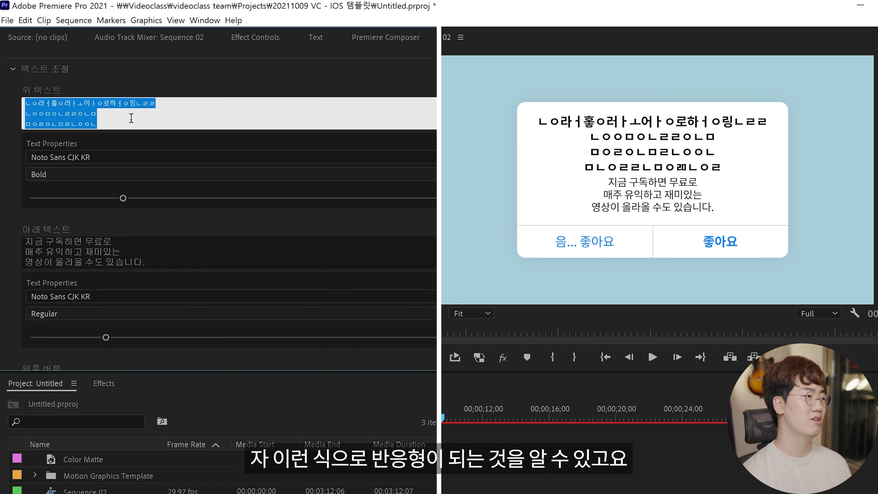
click(244, 231)
Step: Insert several blank lines in the 아래 텍스트 before "영상이 올라올 수도 있습니다."
scroll(229, 231, down, 1)
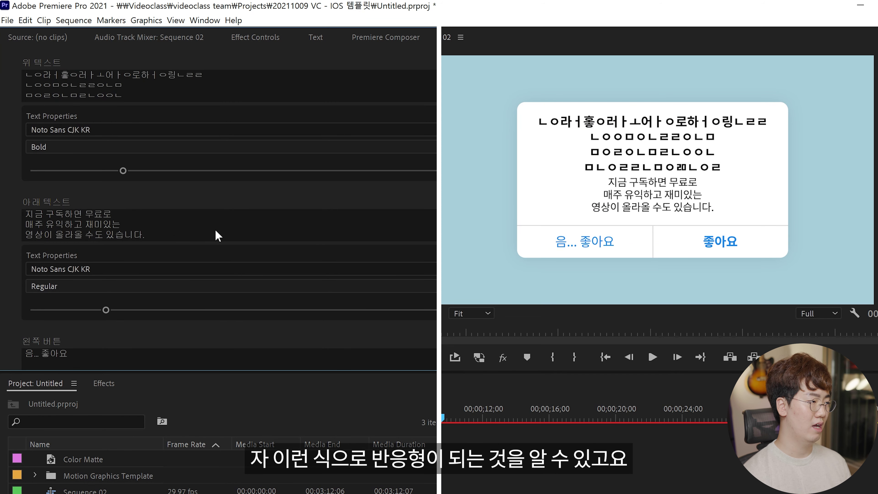
click(183, 231)
click(134, 222)
key(Return)
click(218, 207)
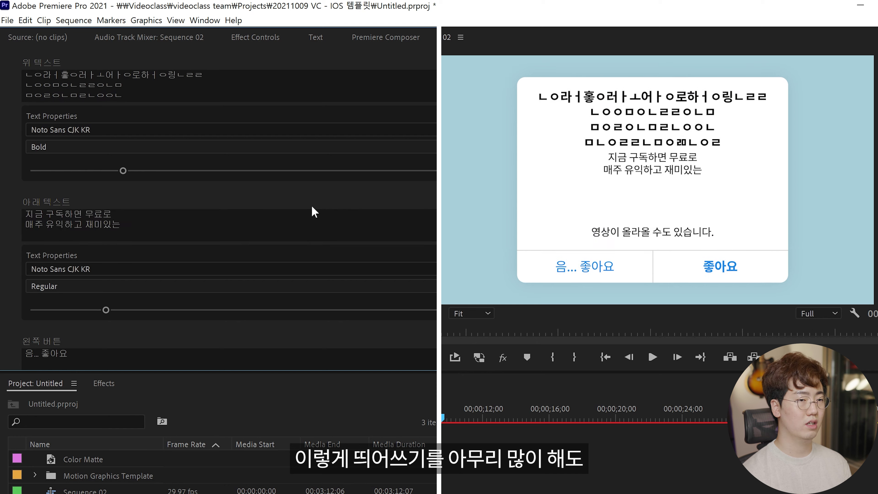
Step: Undo the blank lines added to the 아래 텍스트 and clear that text completely
key(ctrl+z)
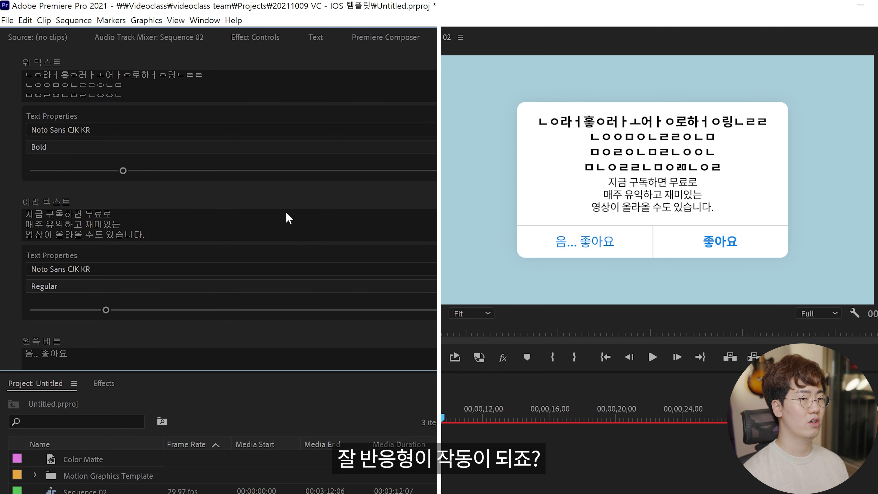
scroll(108, 139, up, 3)
click(183, 295)
key(BackSpace)
click(60, 264)
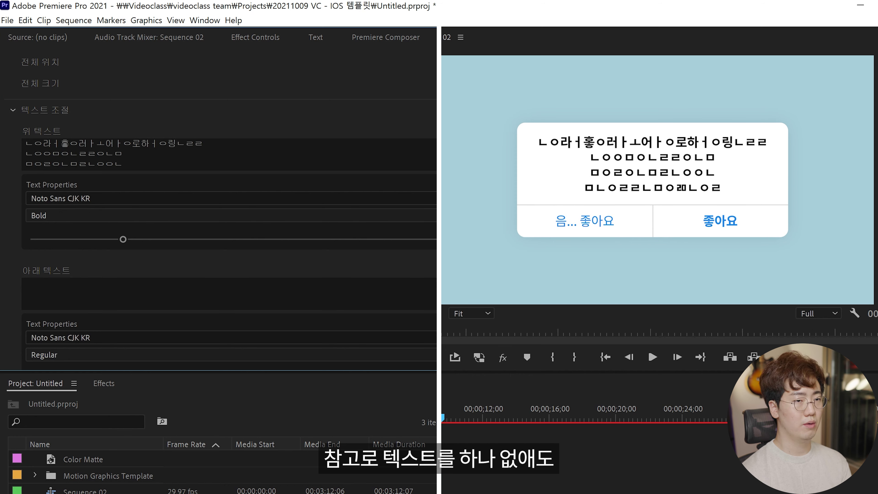
Step: Replace the popup's 위 텍스트 with "이렇게요!"
click(107, 162)
text(이렁게)
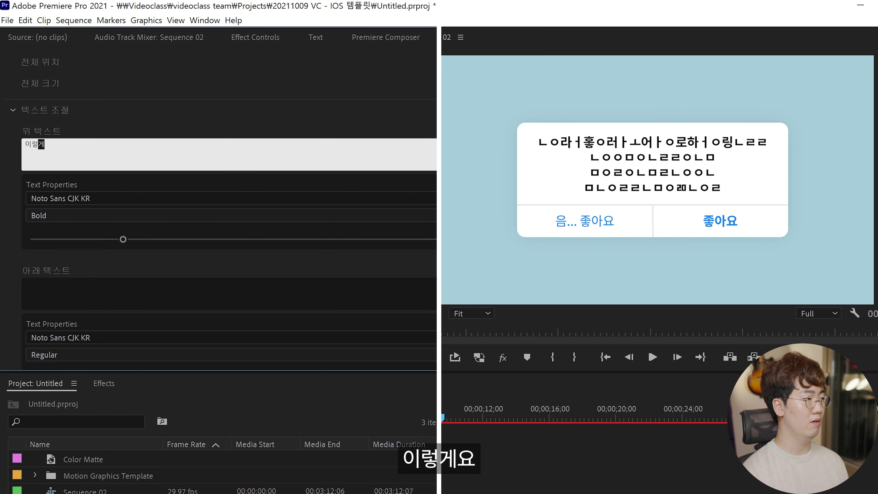
text(요!)
click(201, 123)
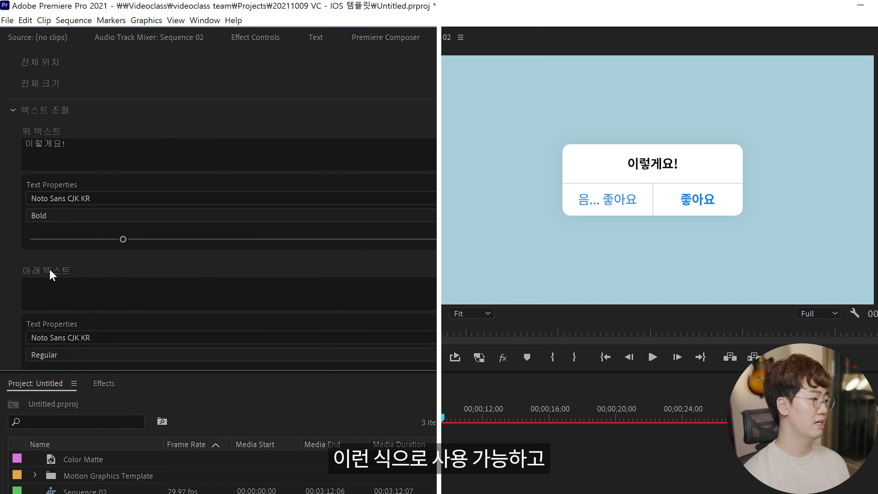
Step: Set the 위 텍스트 font to 레시피코리아 and enlarge its text size
click(110, 198)
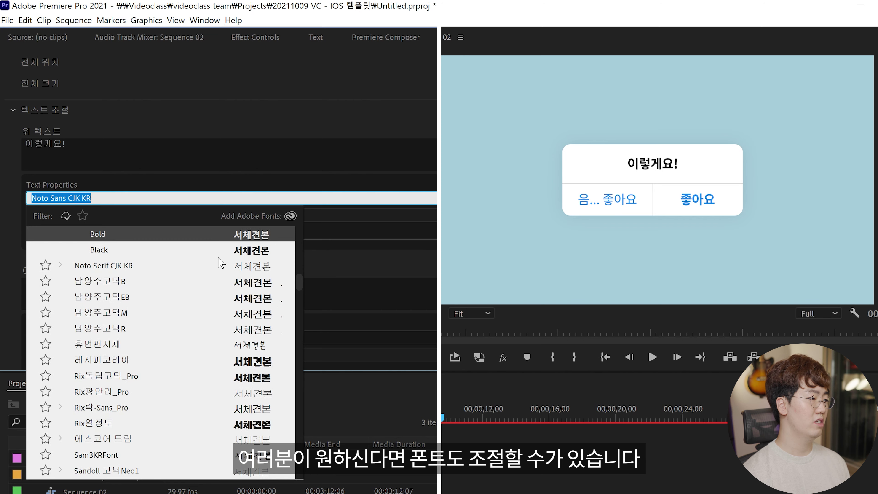
click(253, 366)
drag(127, 242, 176, 265)
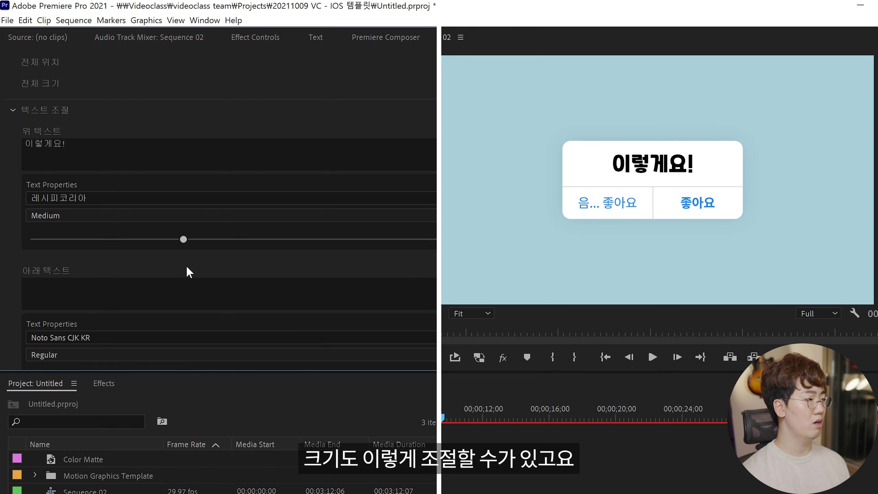
Step: Change the 왼쪽 버튼 text to "싫어요"
scroll(155, 163, down, 6)
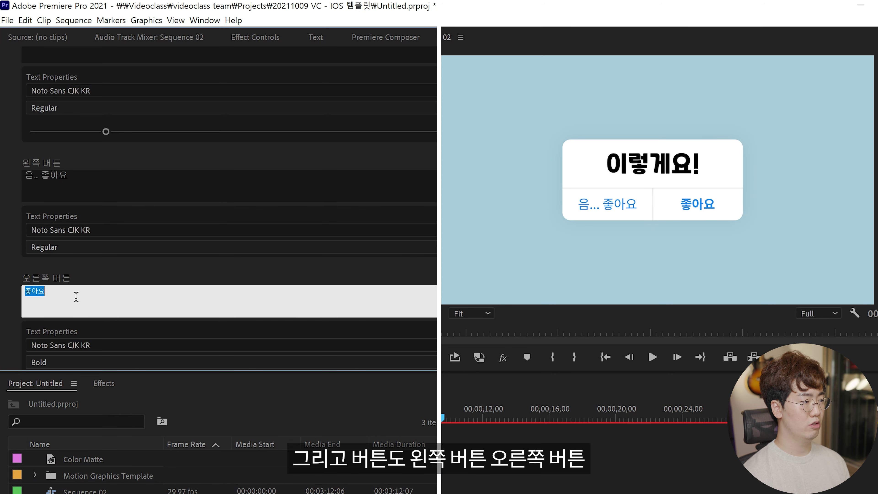
scroll(91, 125, down, 3)
click(90, 126)
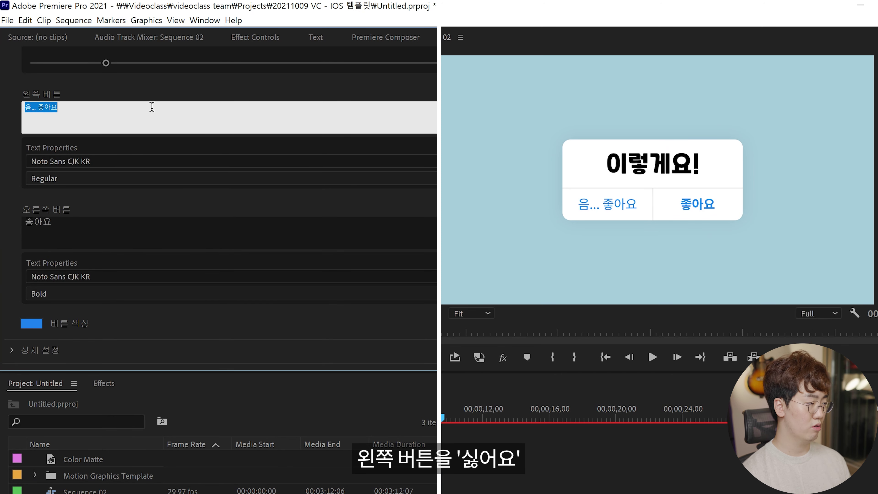
text(ㅅ)
text(싫어요)
click(158, 89)
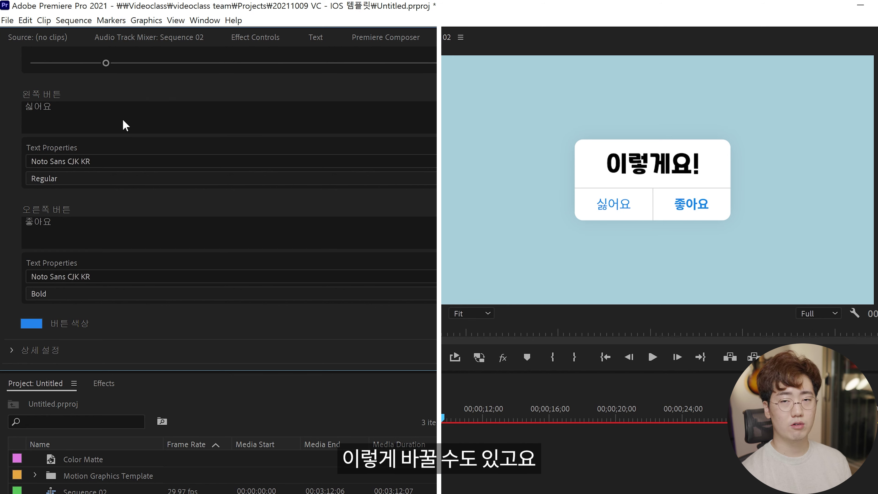
Step: Change the 버튼 색상 to red and expand the 상세 설정 group
click(32, 322)
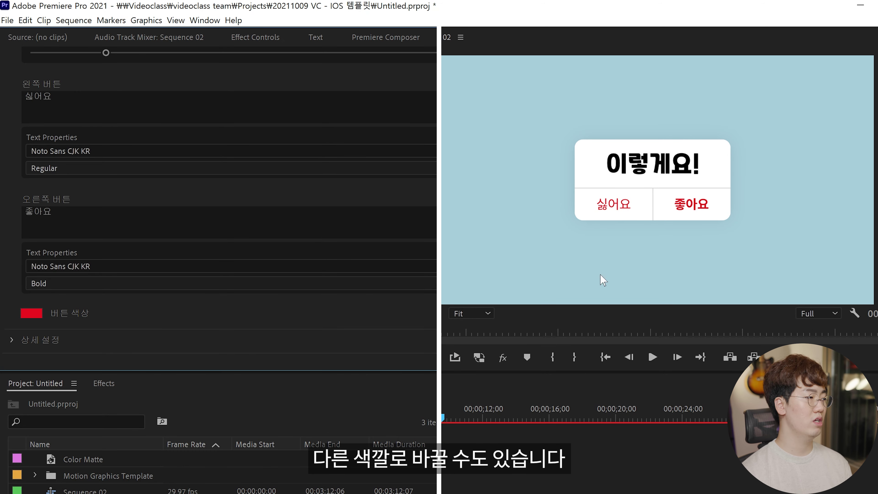
click(11, 340)
scroll(16, 340, down, 3)
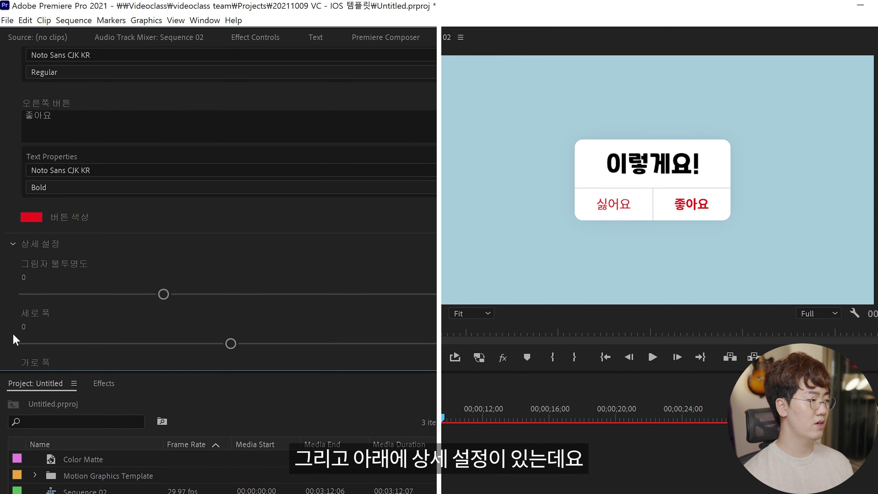
Step: Lower the popup's 그림자 불투명도 and 세로 폭, and raise its 가로 폭 and 텍스트 사이 간격
scroll(221, 200, down, 3)
drag(163, 191, 65, 209)
drag(230, 241, 197, 241)
drag(91, 290, 117, 290)
drag(45, 339, 67, 339)
Step: Enter "요렇게" as the popup's 아래 텍스트
scroll(80, 235, up, 10)
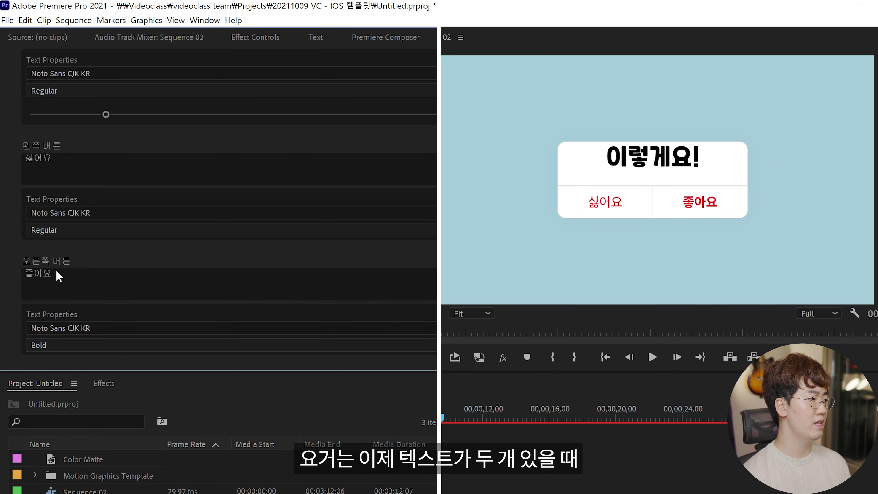
click(52, 272)
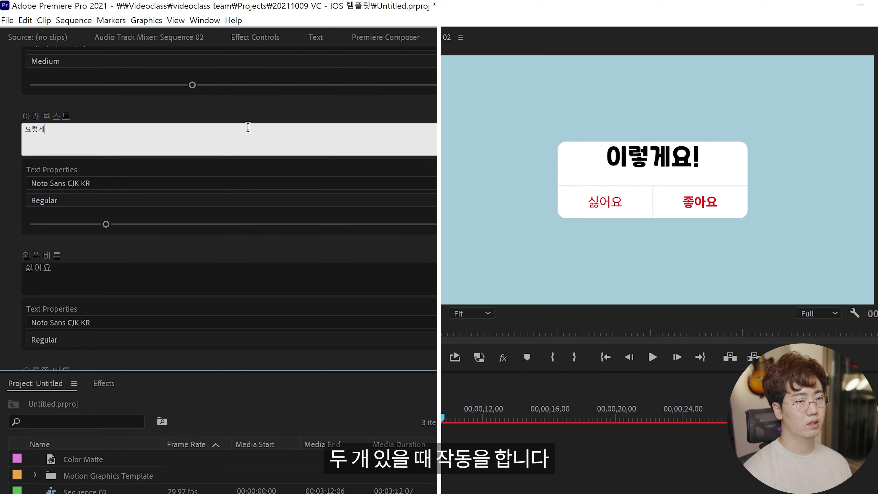
click(254, 118)
Step: Increase the 텍스트 사이 간격 between the two texts and widen the popup's 가로 폭 further
scroll(229, 320, down, 10)
drag(79, 339, 152, 340)
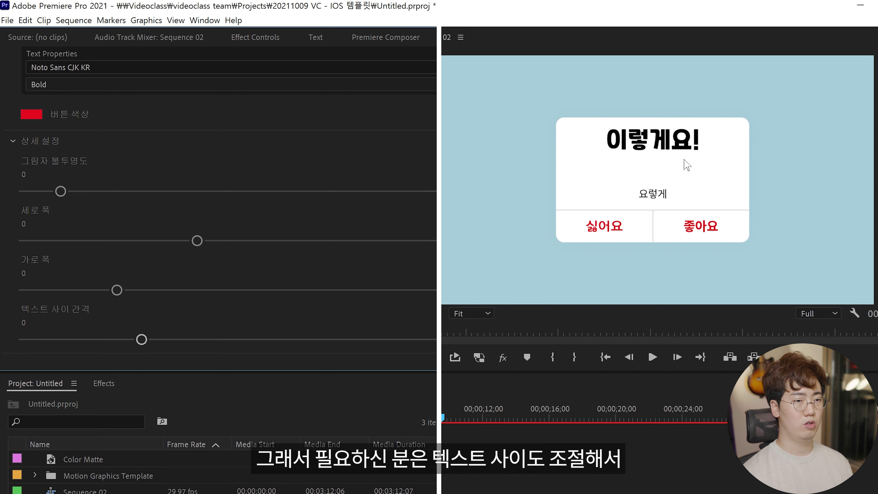
mouse_move(117, 290)
mouse_down()
mouse_move(190, 289)
mouse_move(134, 289)
mouse_up()
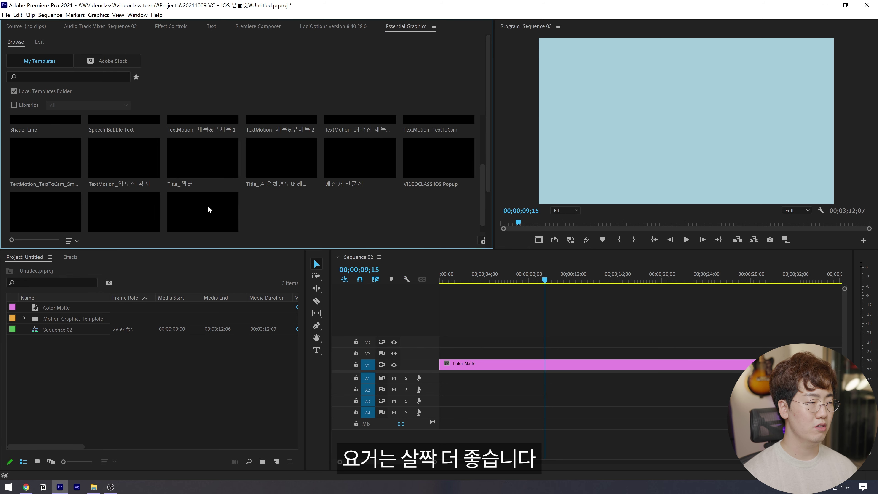
Step: Place the VIDEOCLASS iOS Popup_Member Only template on V3 above the color matte at the start of the sequence
drag(82, 226, 429, 342)
drag(524, 277, 458, 279)
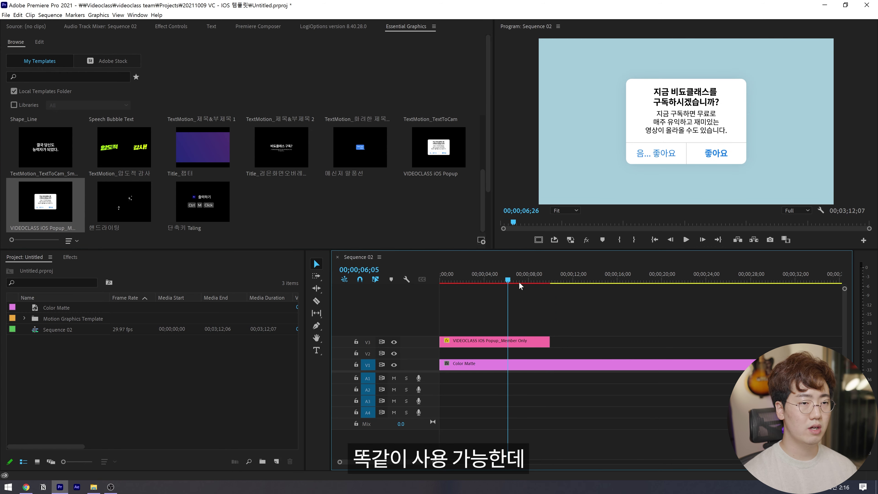
Step: Scrub and play the Member Only popup to preview its button touch animation
drag(550, 281, 539, 281)
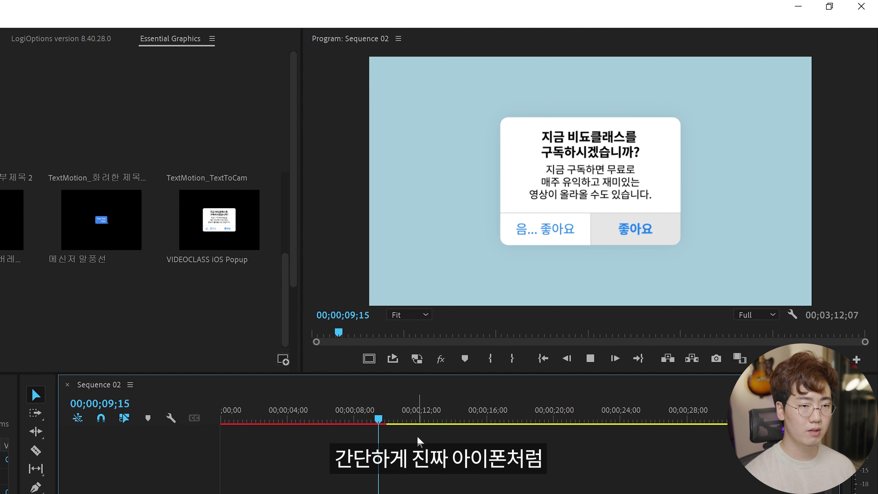
drag(374, 409, 376, 408)
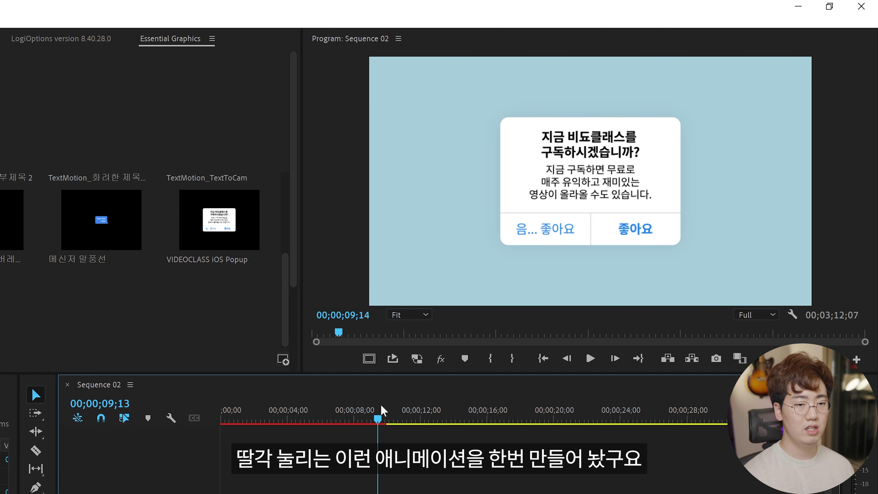
key(space)
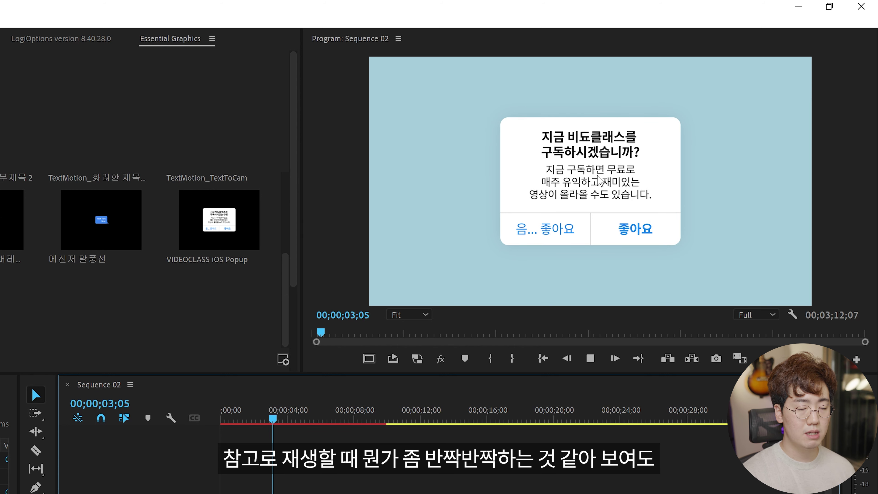
key(space)
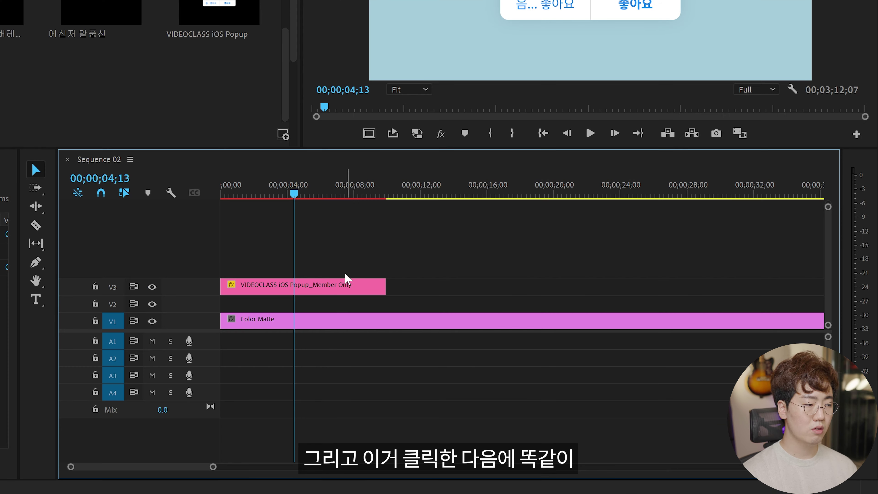
Step: Open the editable properties of the VIDEOCLASS iOS Popup_Member Only clip
click(320, 286)
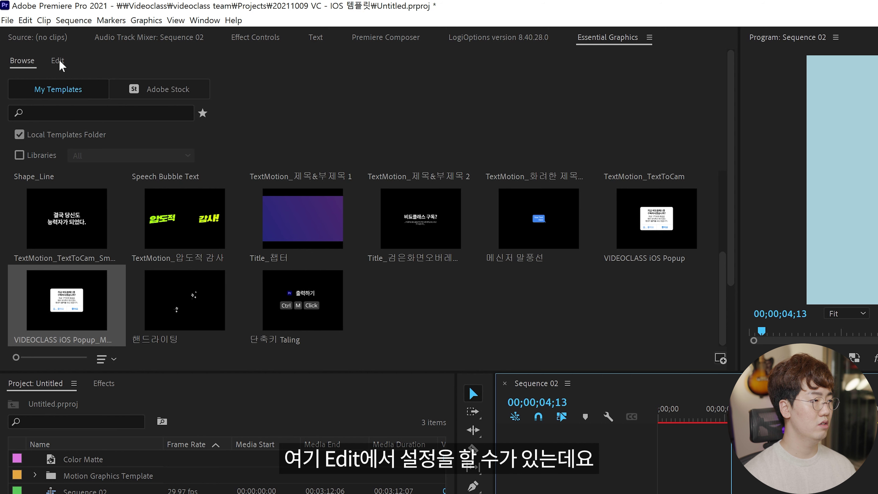
click(55, 62)
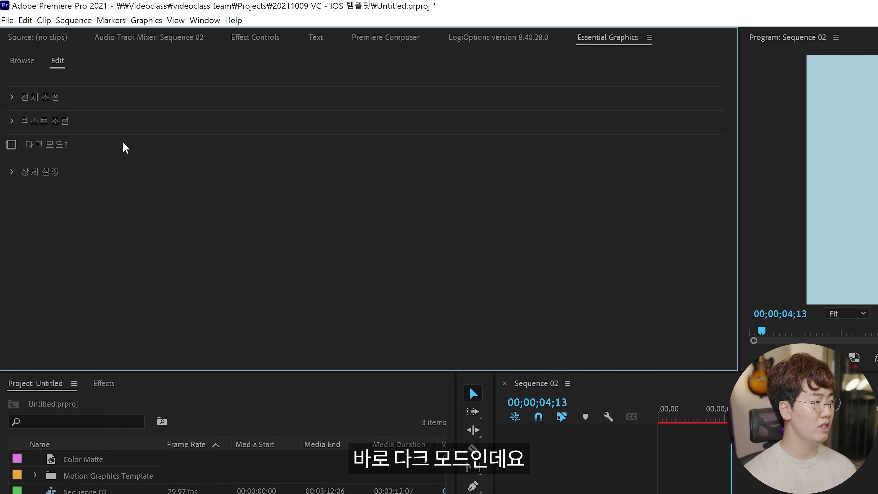
Step: Try the 다크 모드 option on and off for the Member Only popup
click(28, 149)
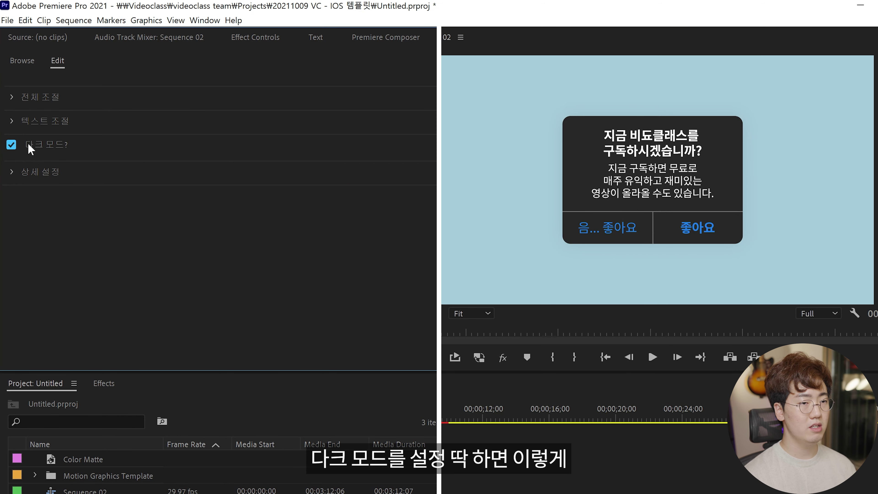
click(9, 146)
click(8, 147)
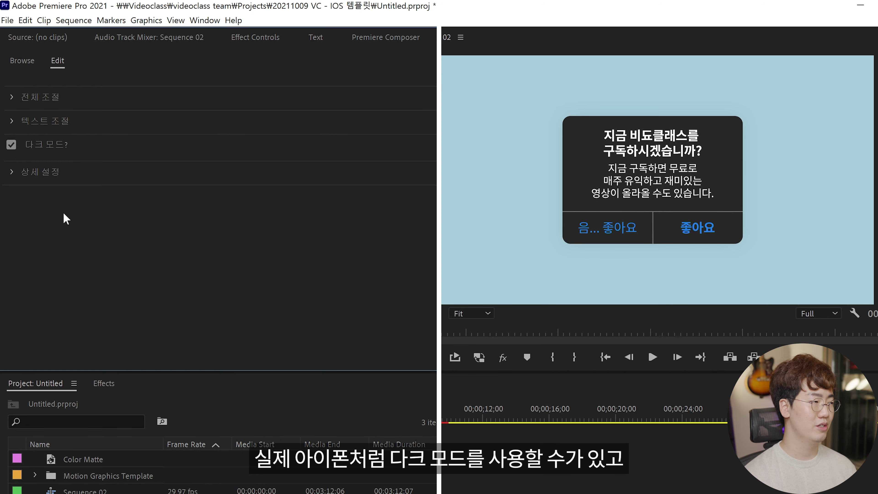
click(17, 150)
Step: Expand the 전체 조절 group and try the None and Pop Up options for 애니메이션 스타일
click(12, 97)
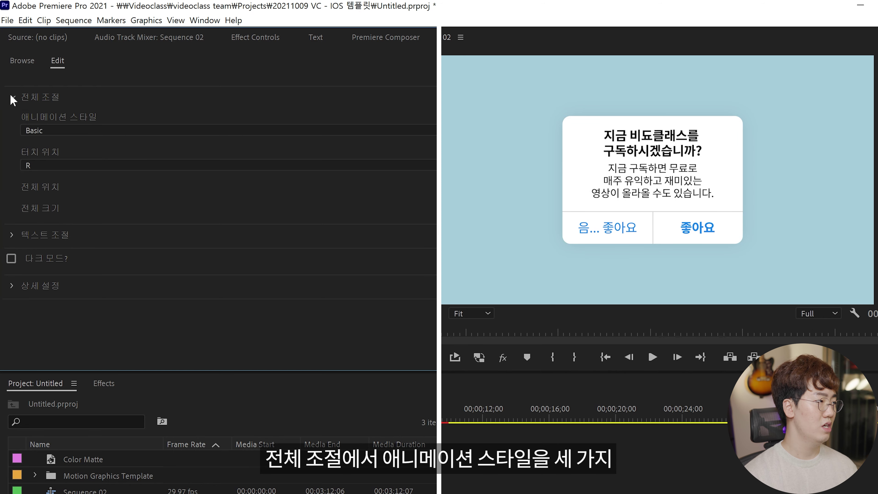
click(52, 131)
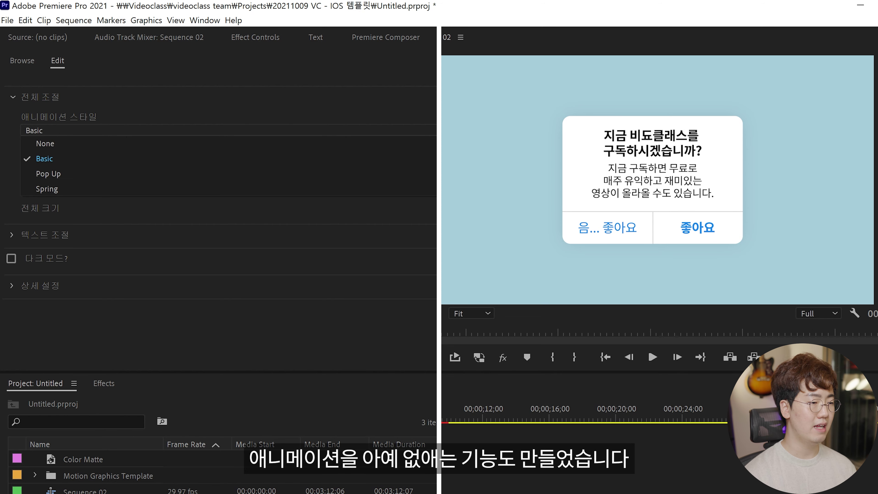
key(Escape)
click(43, 131)
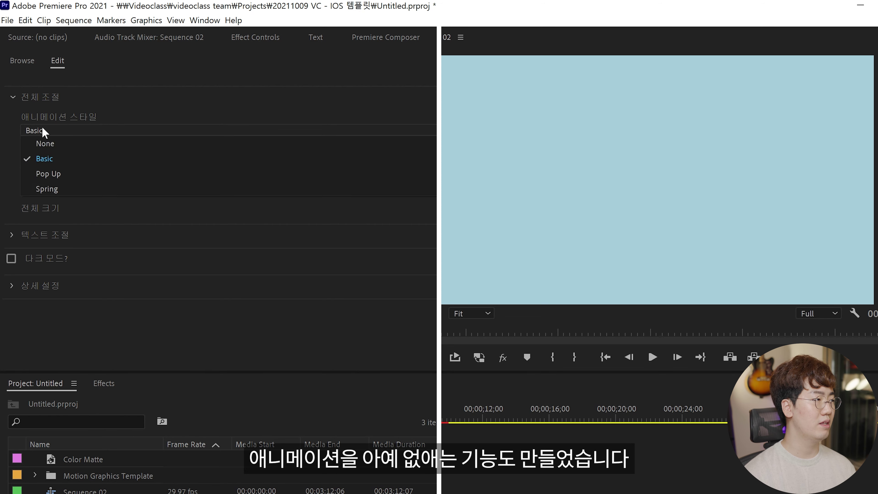
click(47, 144)
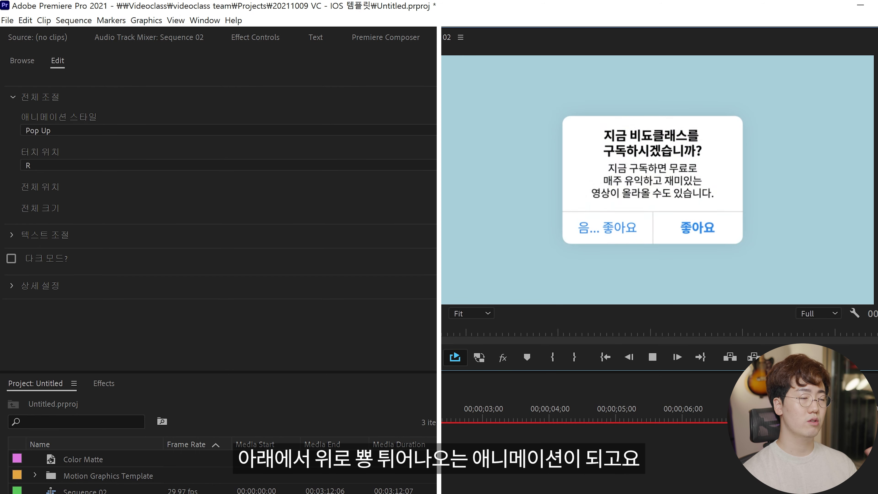
Step: Set the 애니메이션 스타일 to Spring and preview the animation
click(75, 131)
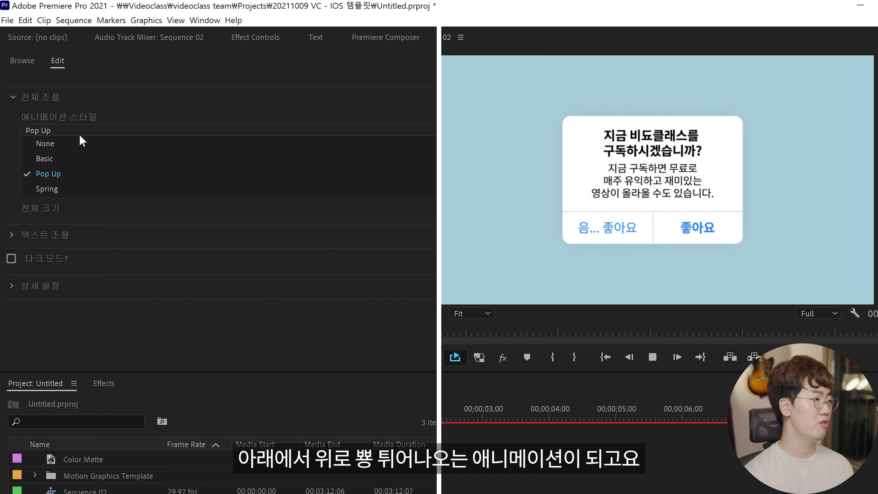
click(92, 190)
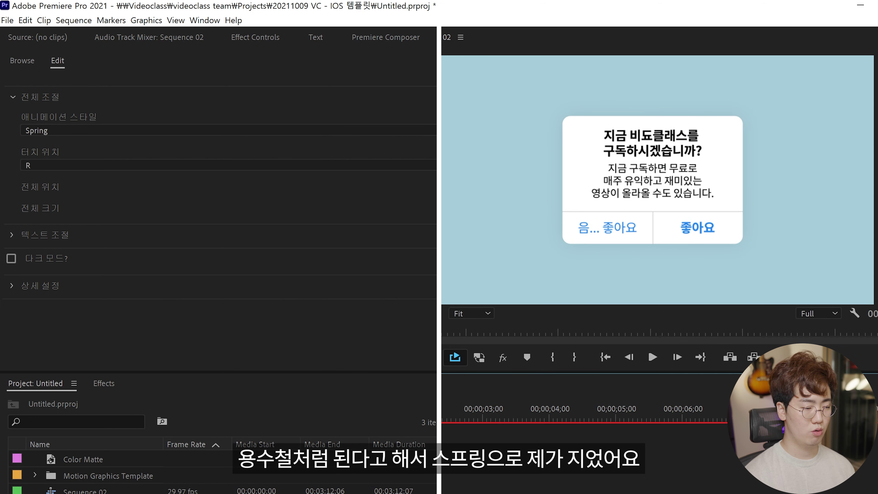
key(space)
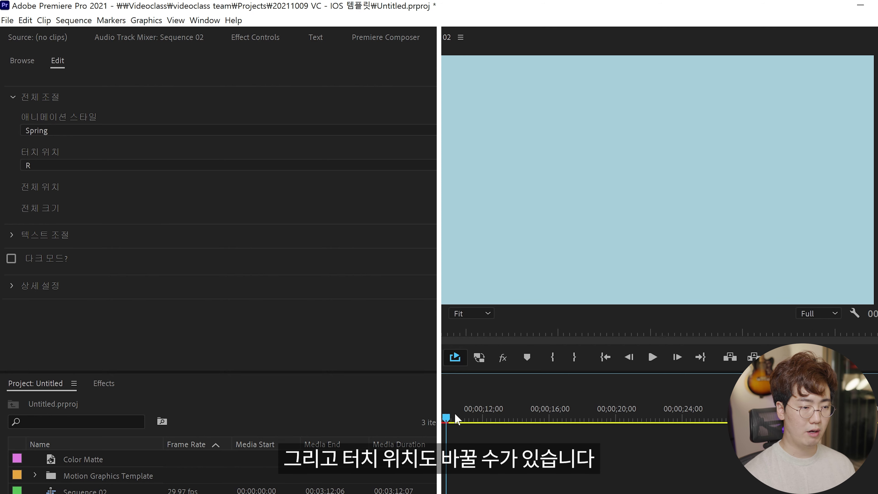
Step: Play the popup from the start of the sequence to examine its touch position
drag(449, 415, 442, 416)
key(=)
key(=)
key(space)
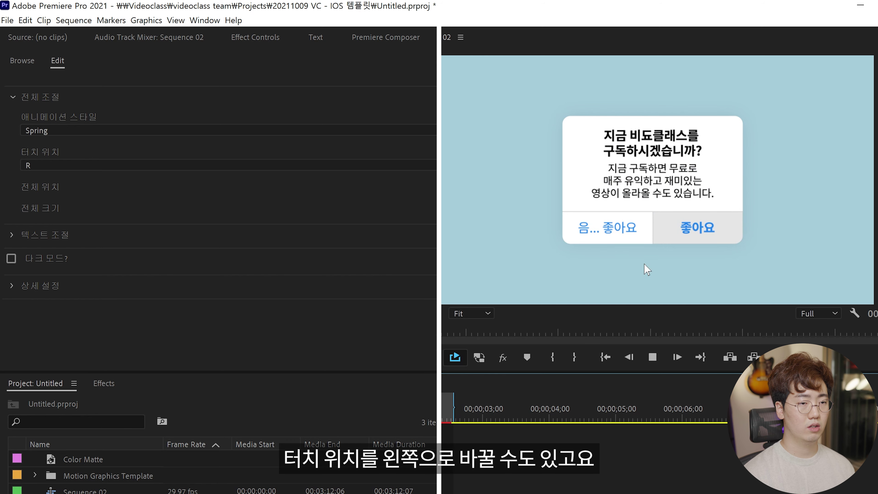
Step: Change the 터치 위치 from the right button to the left one
click(57, 165)
click(51, 193)
key(space)
Step: Expand the 텍스트 조절 and 상세 설정 groups of the Member Only popup
scroll(94, 210, down, 5)
scroll(10, 214, down, 3)
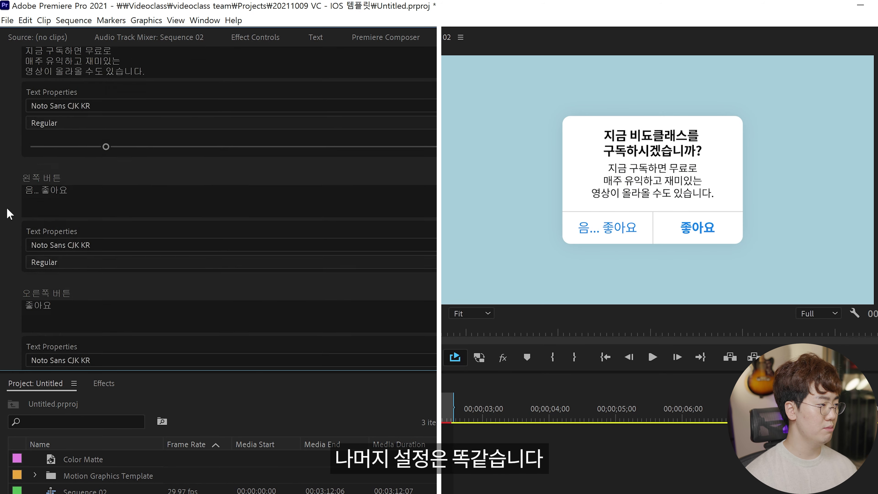
scroll(10, 214, down, 5)
click(13, 341)
scroll(14, 339, down, 10)
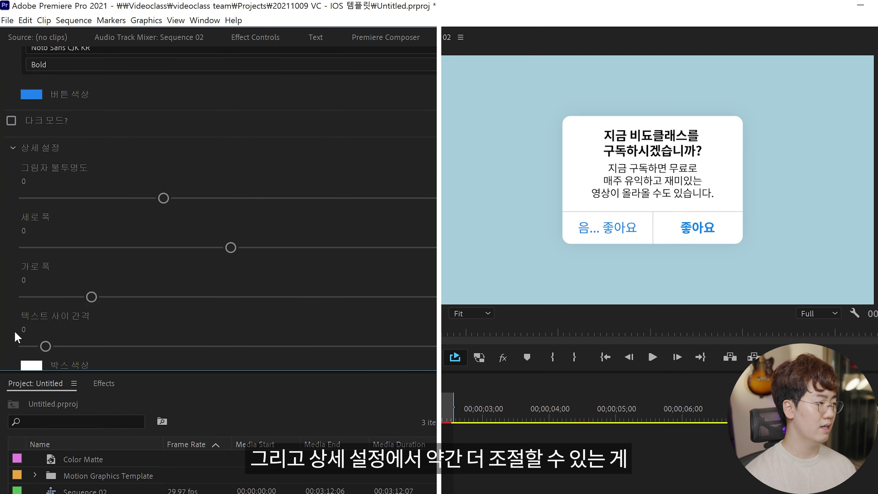
Step: Change the popup's 박스 색상 to a pale yellow
click(40, 314)
mouse_move(182, 208)
mouse_down()
mouse_move(182, 348)
mouse_move(111, 302)
mouse_up()
click(253, 173)
click(365, 136)
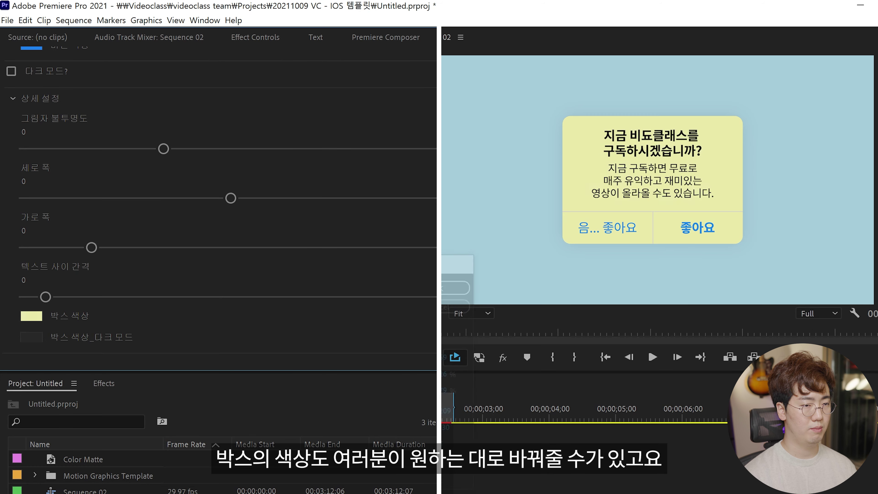
Step: Enable 다크 모드 and change the 박스 색상_다크 모드 to a dark blue
scroll(21, 173, up, 2)
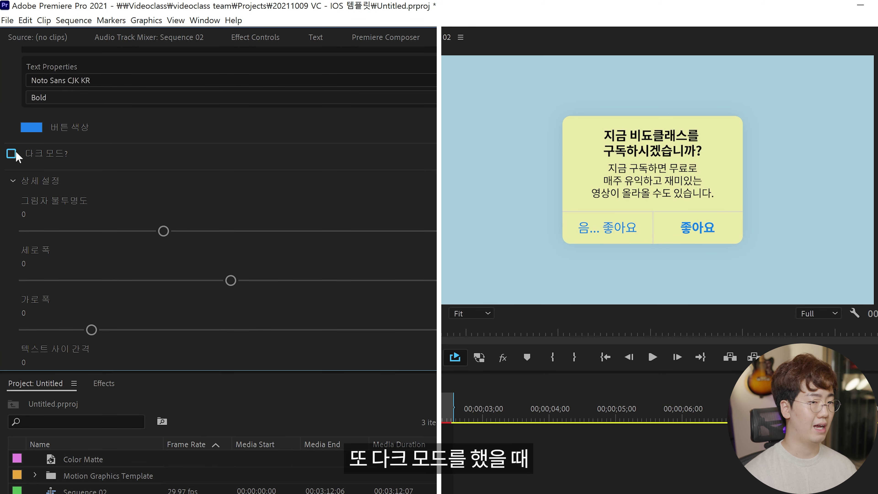
click(12, 153)
scroll(21, 208, down, 2)
click(4, 189)
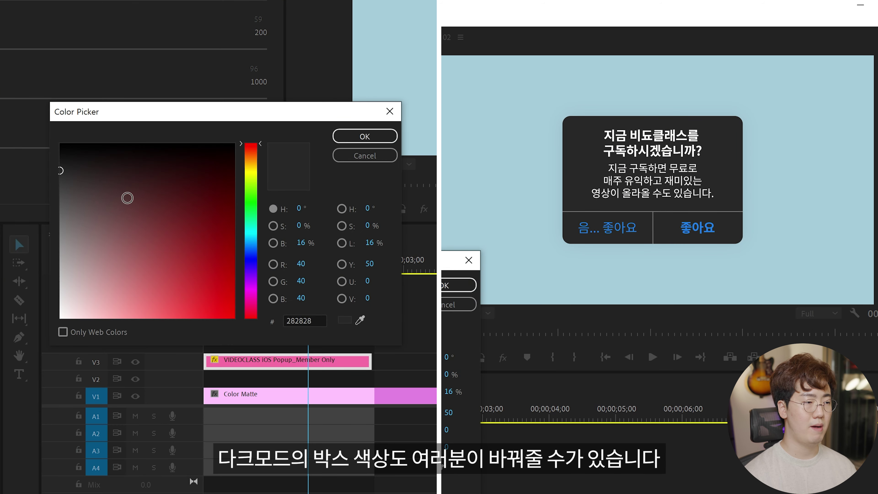
click(251, 190)
click(141, 180)
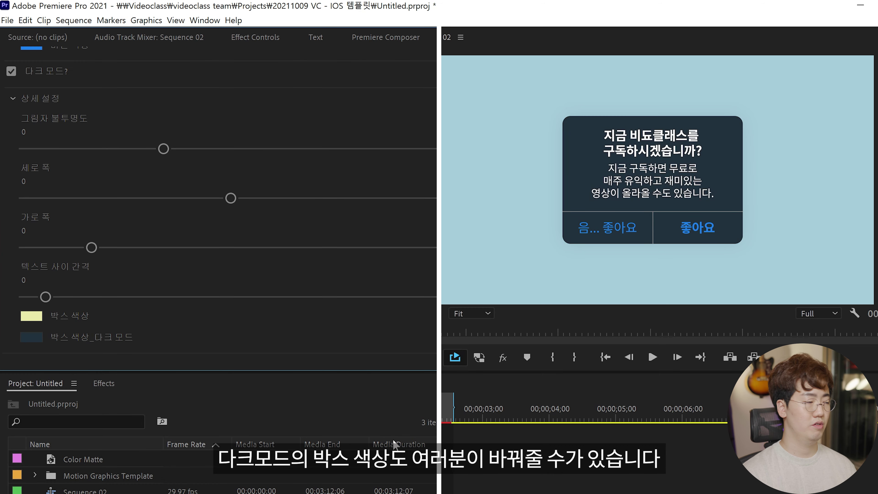
scroll(300, 346, up, 15)
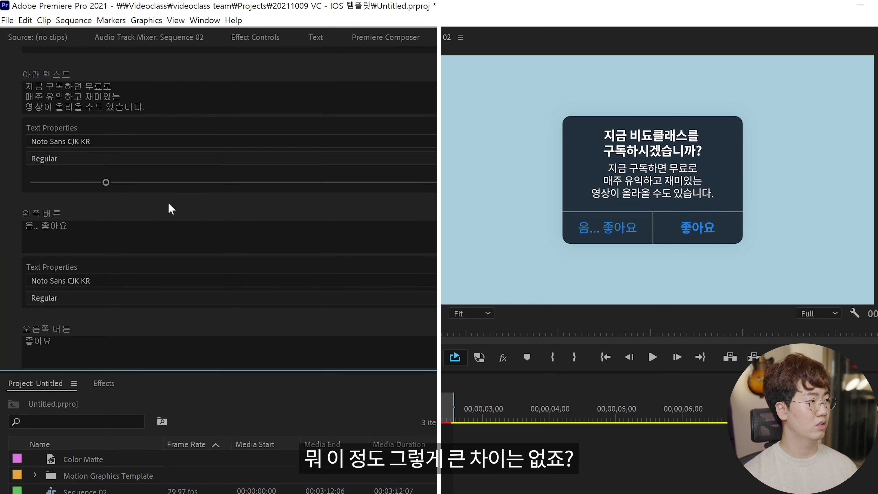